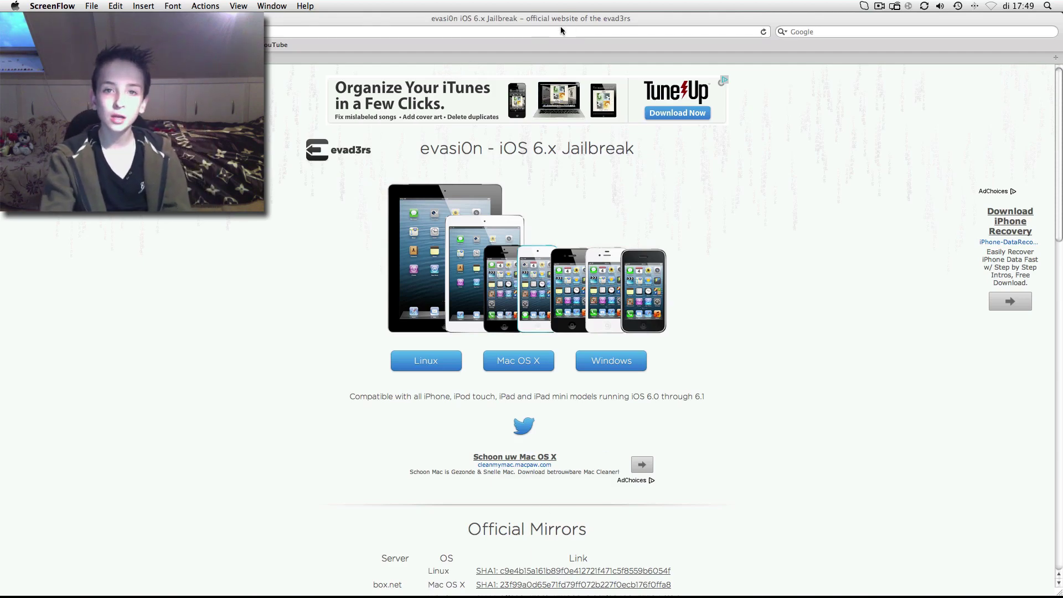
Step: Download the Mac OS X release of evasi0n from the evad3rs site in Safari
left_click(428, 39)
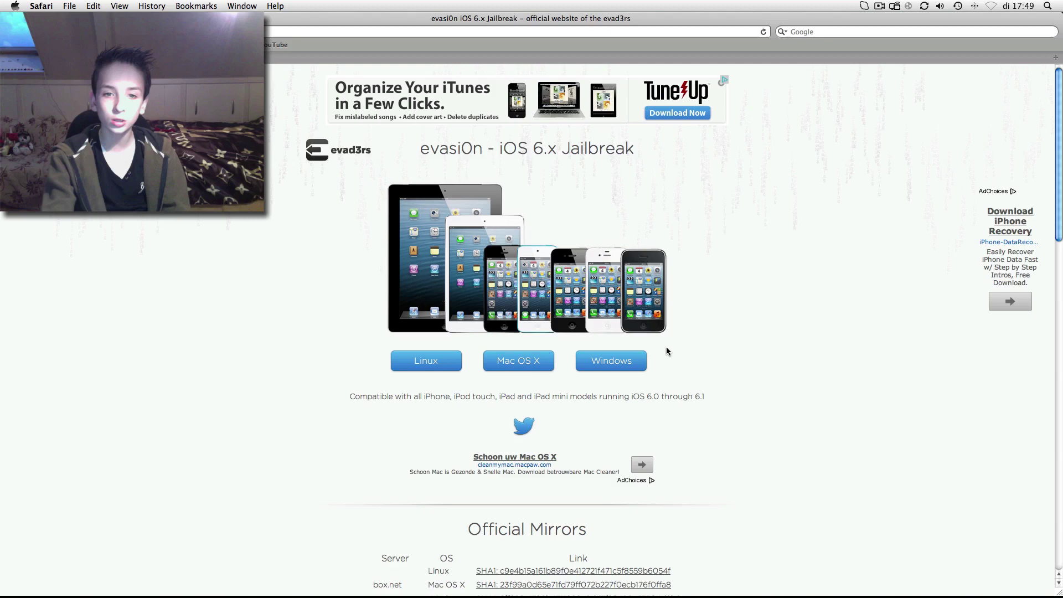
left_click(515, 365)
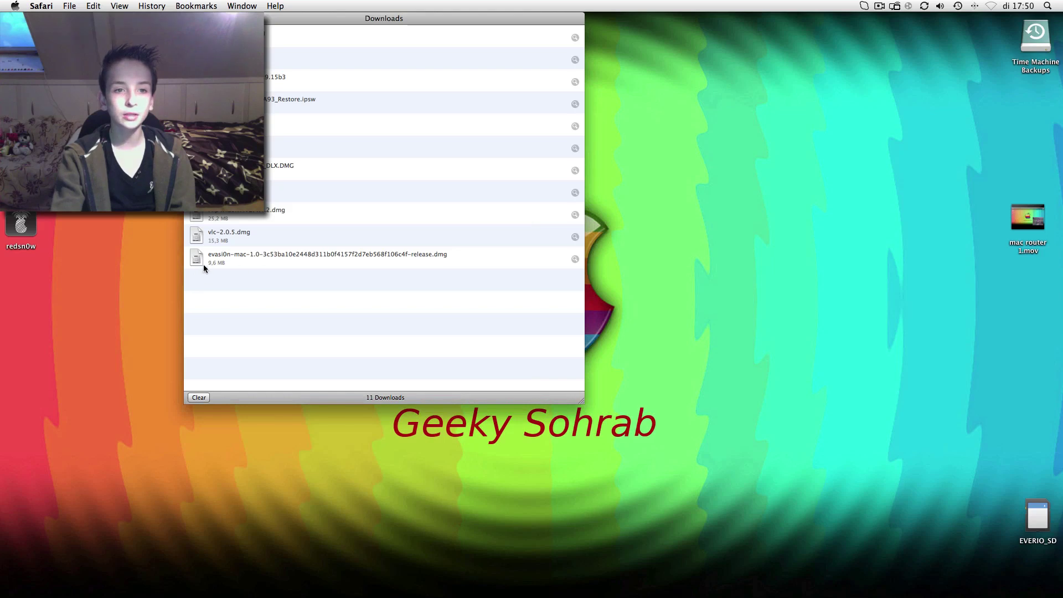
Step: Open the downloaded evasi0n .dmg from Downloads and close the Downloads window
right_click(204, 264)
left_click(217, 270)
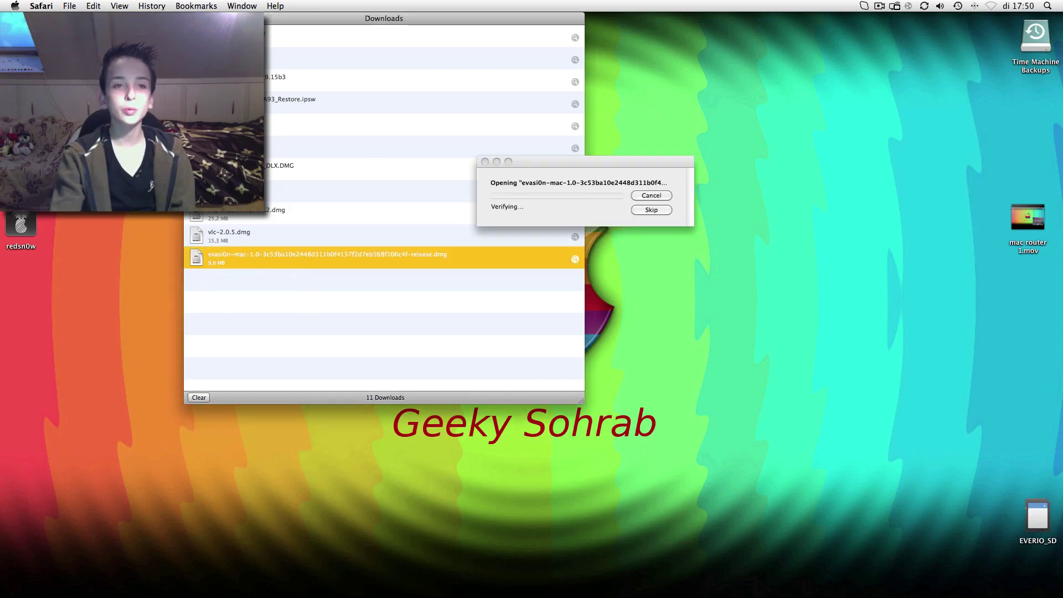
key("super+w")
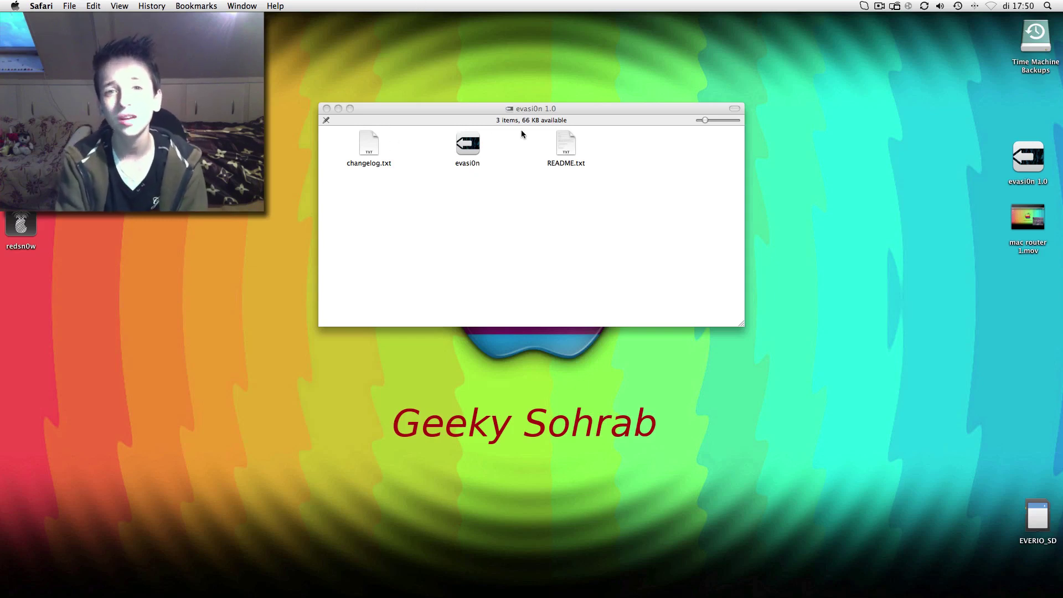
Step: Launch the evasi0n app and confirm the downloaded-from-the-internet warning
left_click(479, 154)
right_click(457, 156)
left_click(356, 122)
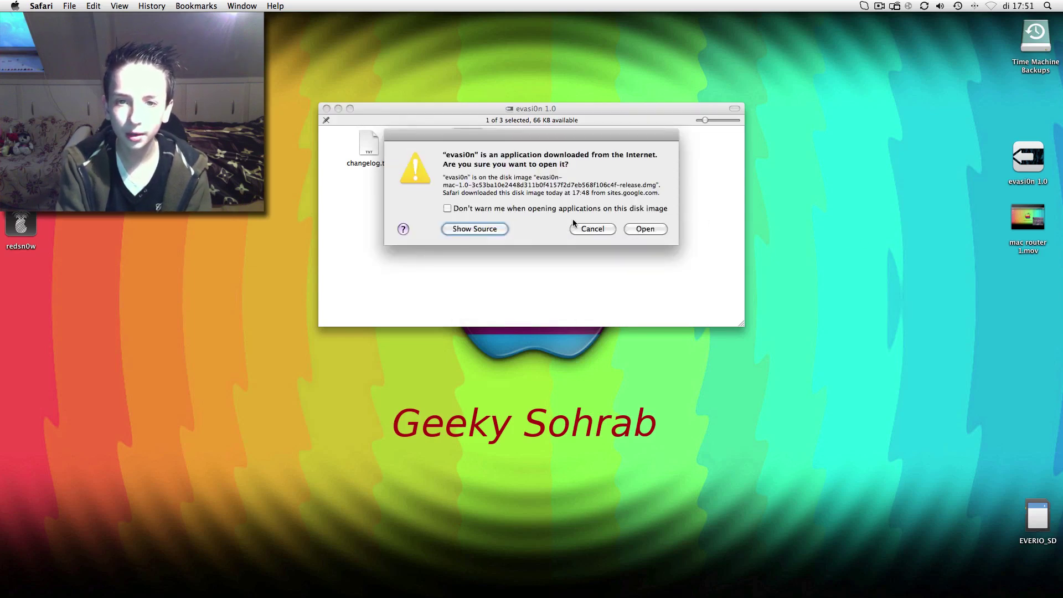
left_click(647, 230)
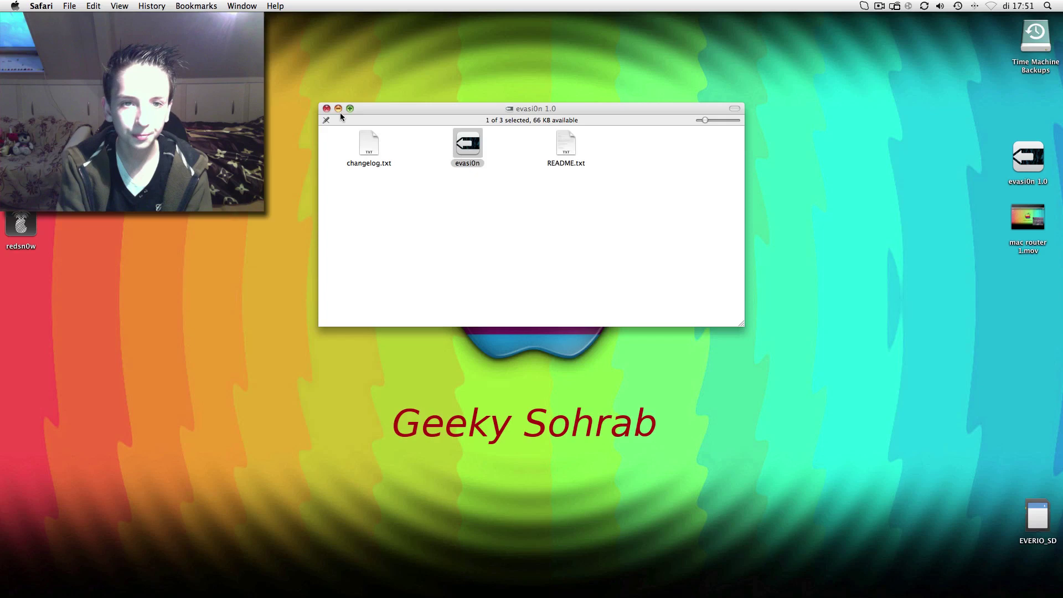
Step: Close evasi0n after its passcode warning, then relaunch it with the passcode disabled
mouse_move(378, 114)
left_mouse_down()
mouse_move(290, 129)
mouse_move(121, 251)
left_mouse_up()
left_click(453, 157)
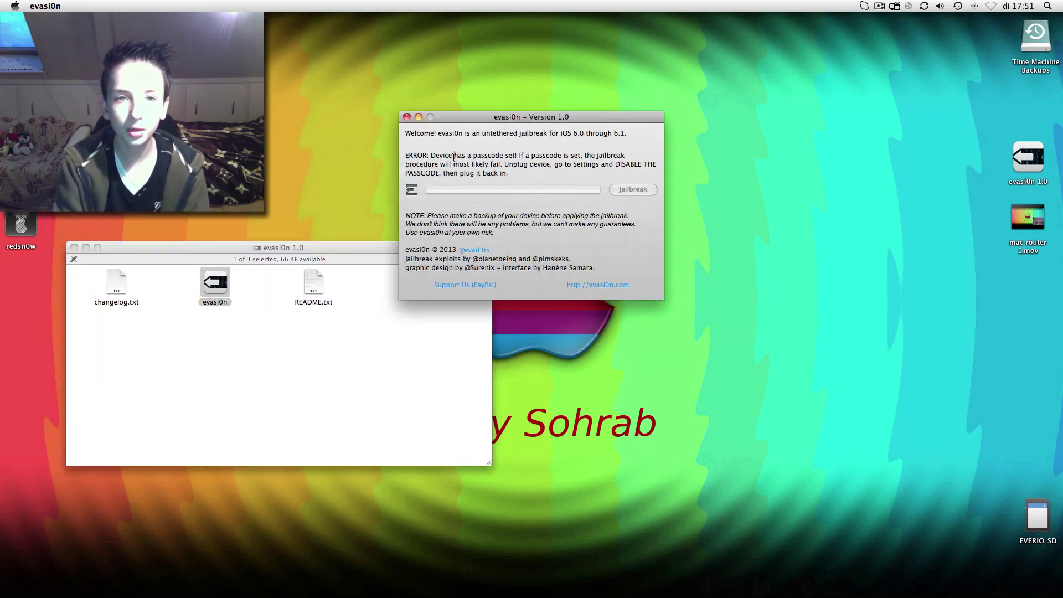
left_click_drag(474, 155, 515, 155)
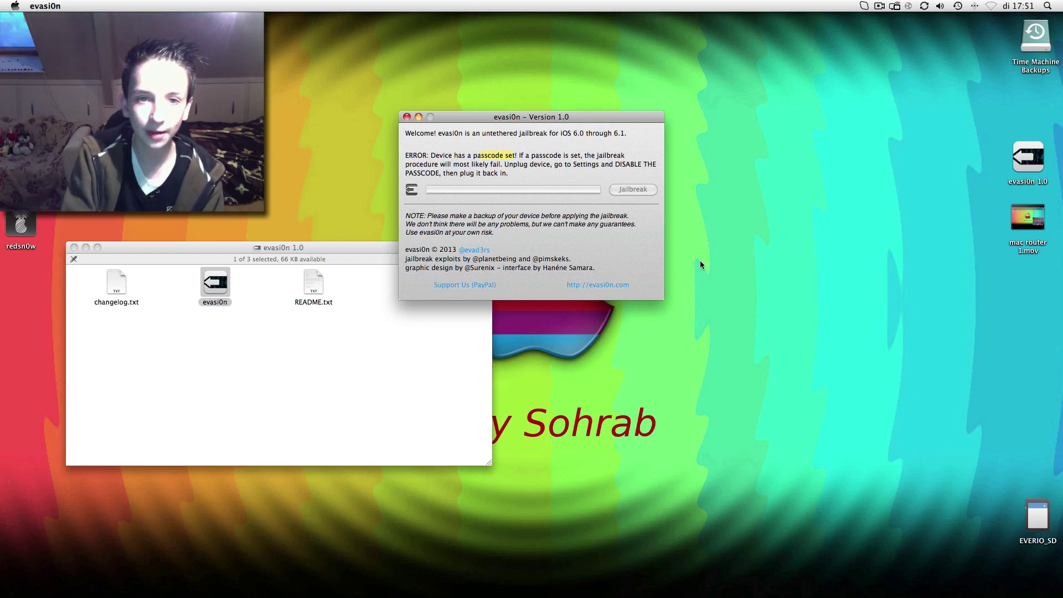
left_click(406, 118)
left_click(223, 296)
right_click(220, 289)
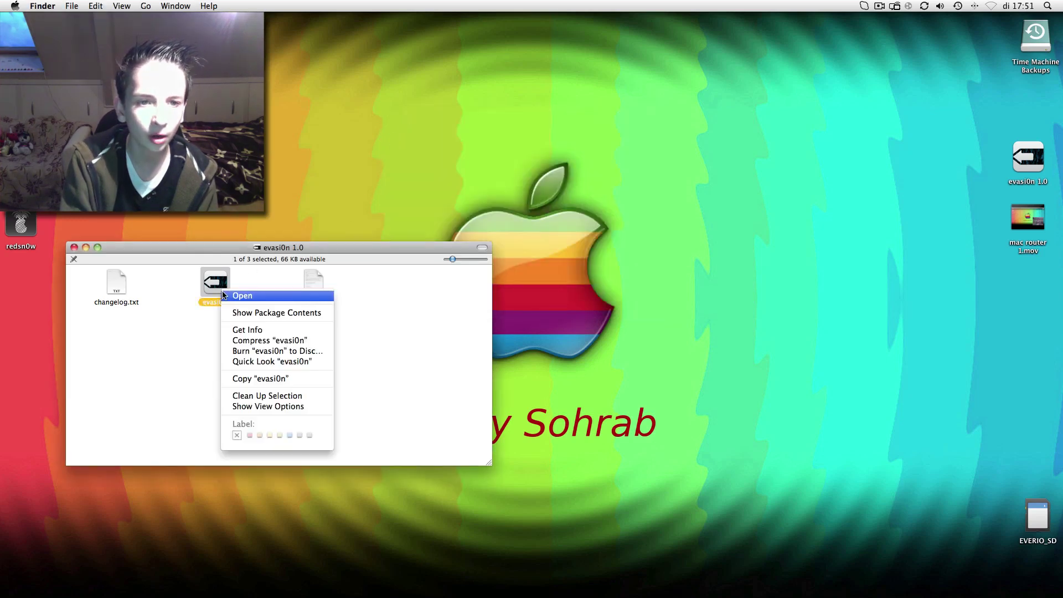
left_click(223, 302)
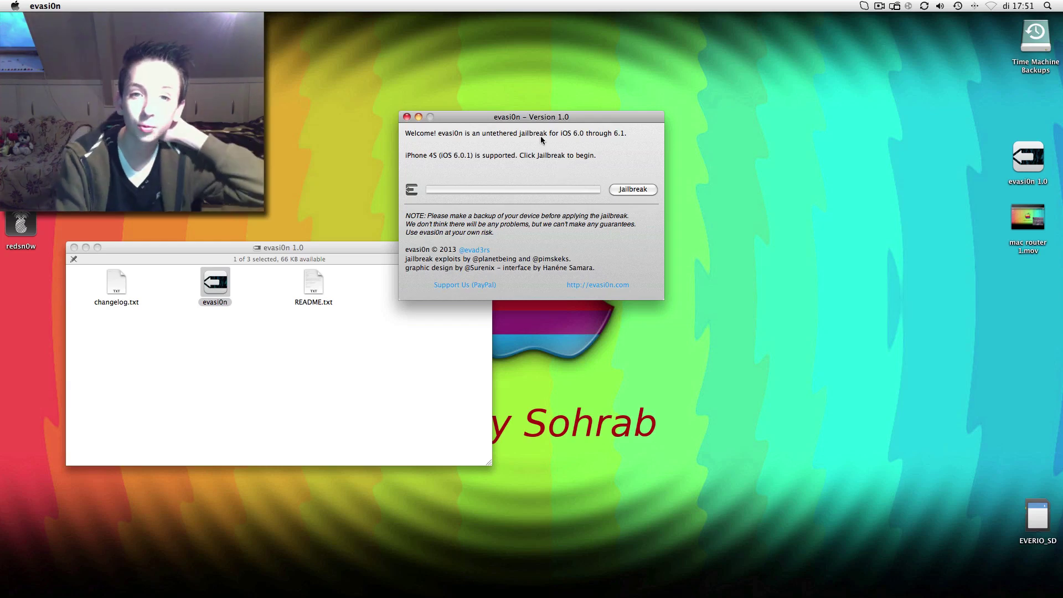
Step: Start the evasi0n jailbreak on the iPhone 4S and wait for 'Waiting for device reboot'
left_click(641, 191)
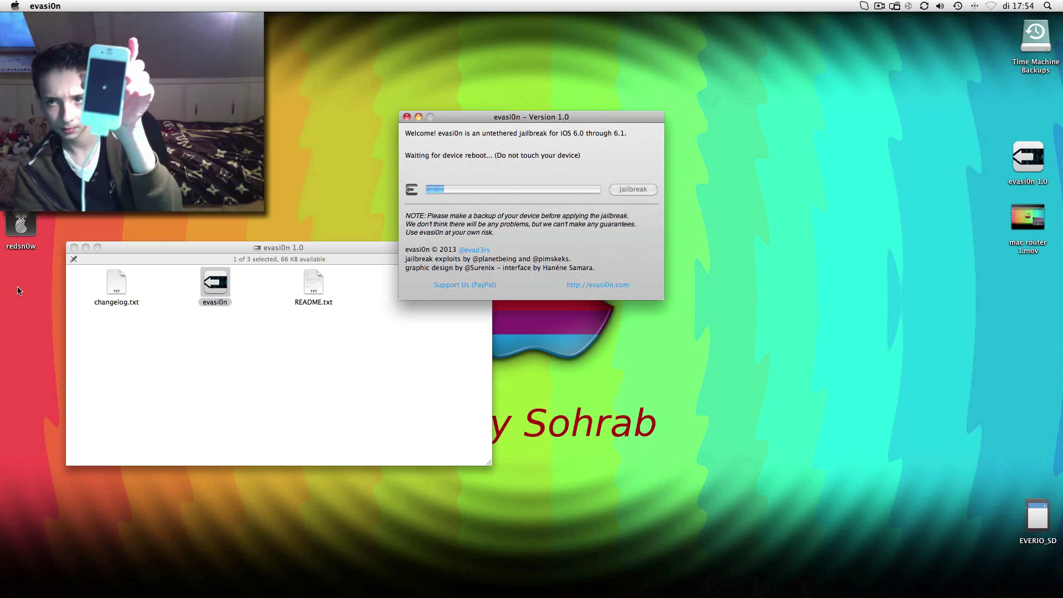
Step: Move the redsn0w desktop icon to the Trash and open a new Finder home window
left_click(26, 233)
mouse_move(1039, 593)
mouse_move(532, 597)
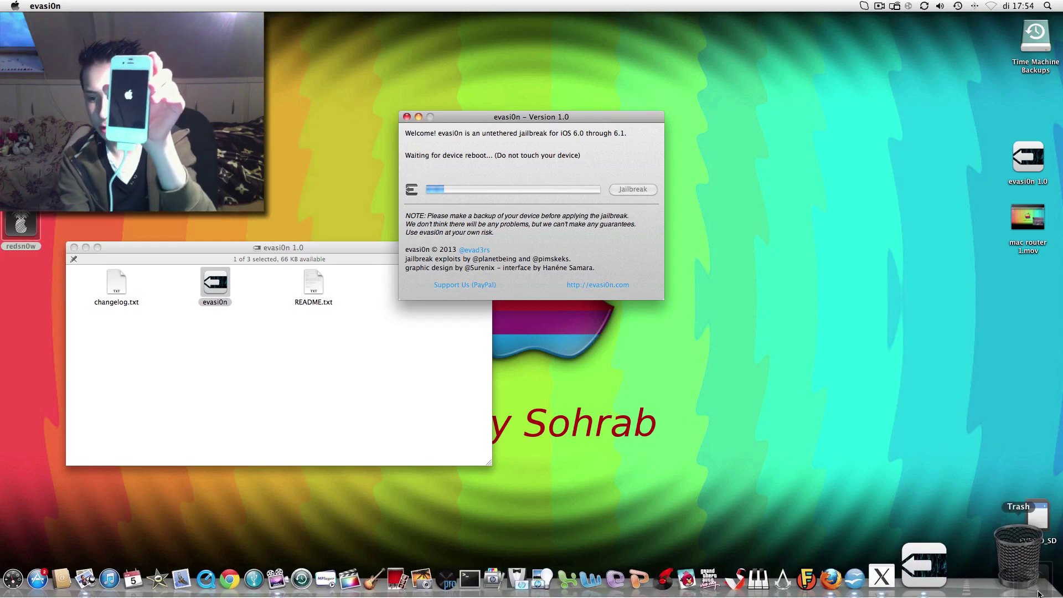
left_click_drag(1039, 593, 1021, 556)
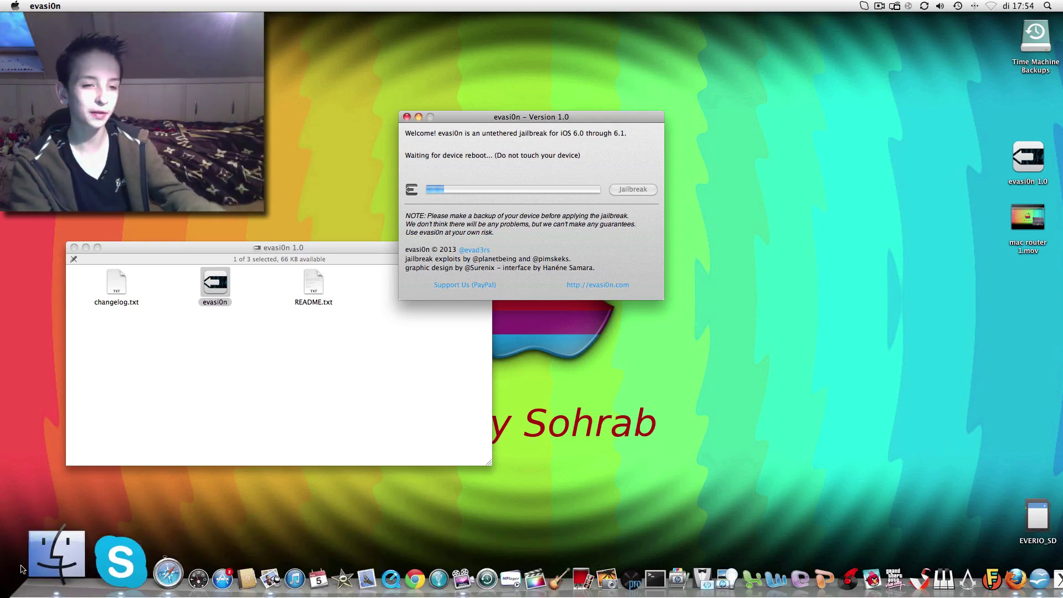
left_click(26, 564)
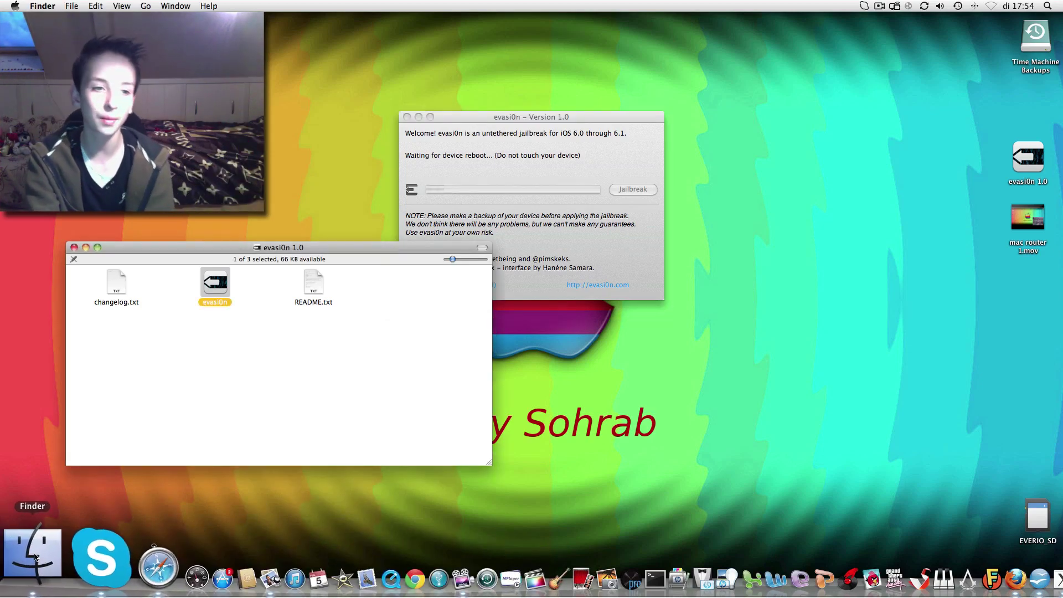
right_click(36, 551)
left_click(68, 434)
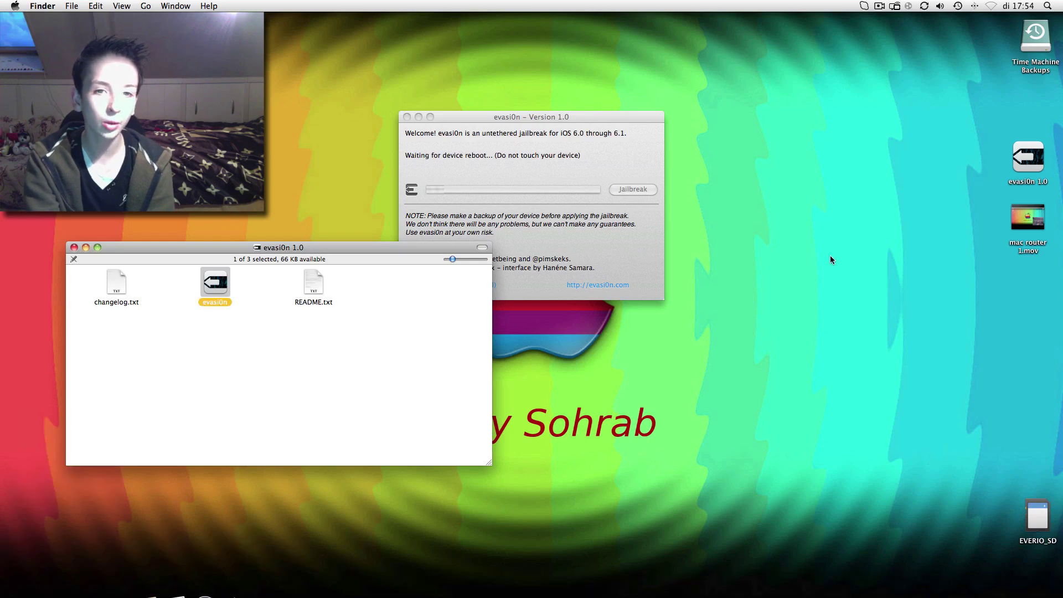
Step: Trash all ten redsn0w files from a Finder search and close the search window
left_click(463, 125)
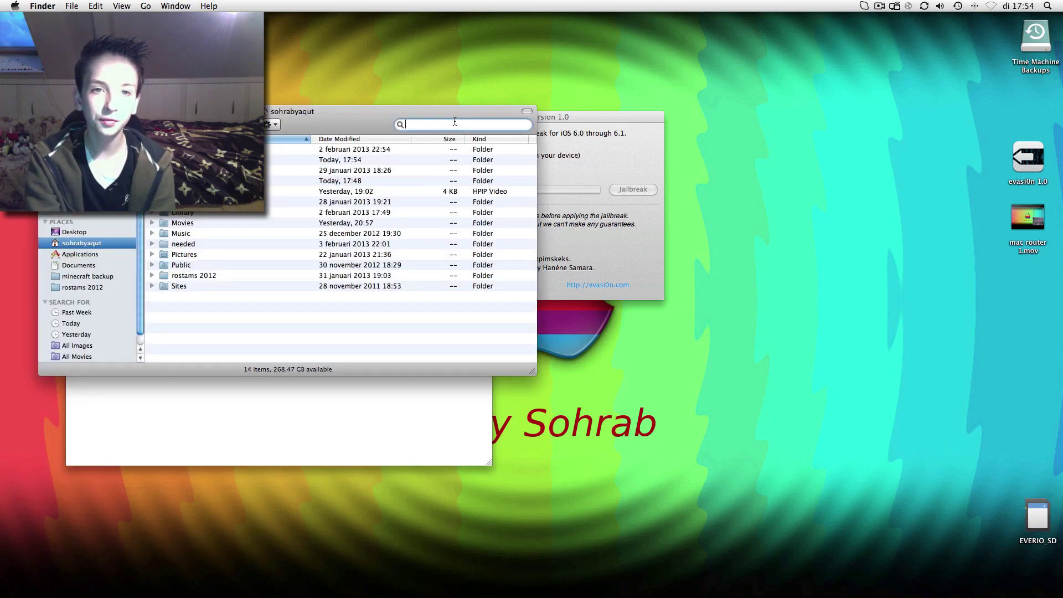
type("redsn")
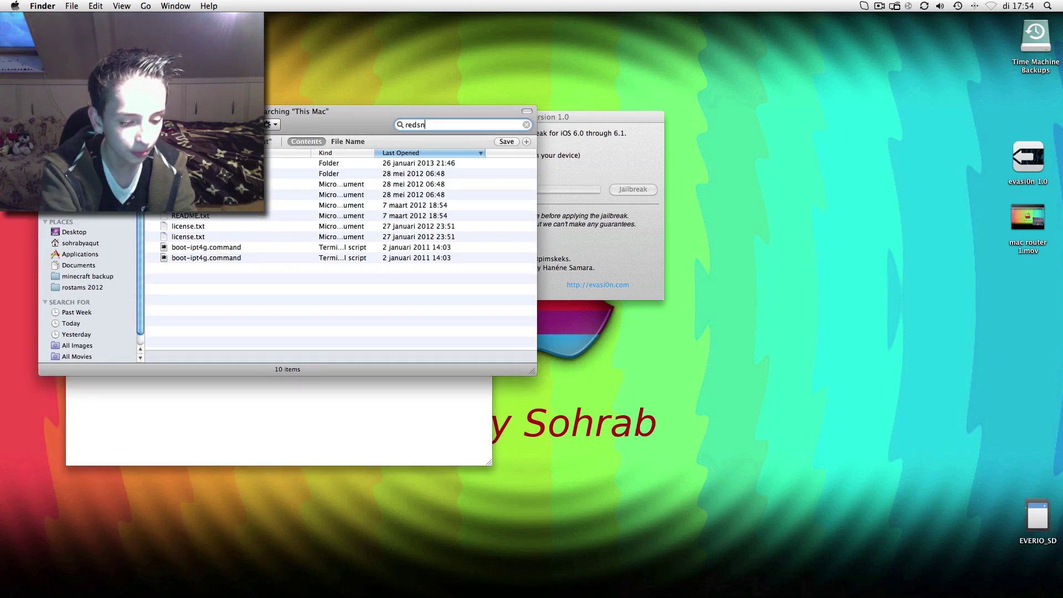
type("0w")
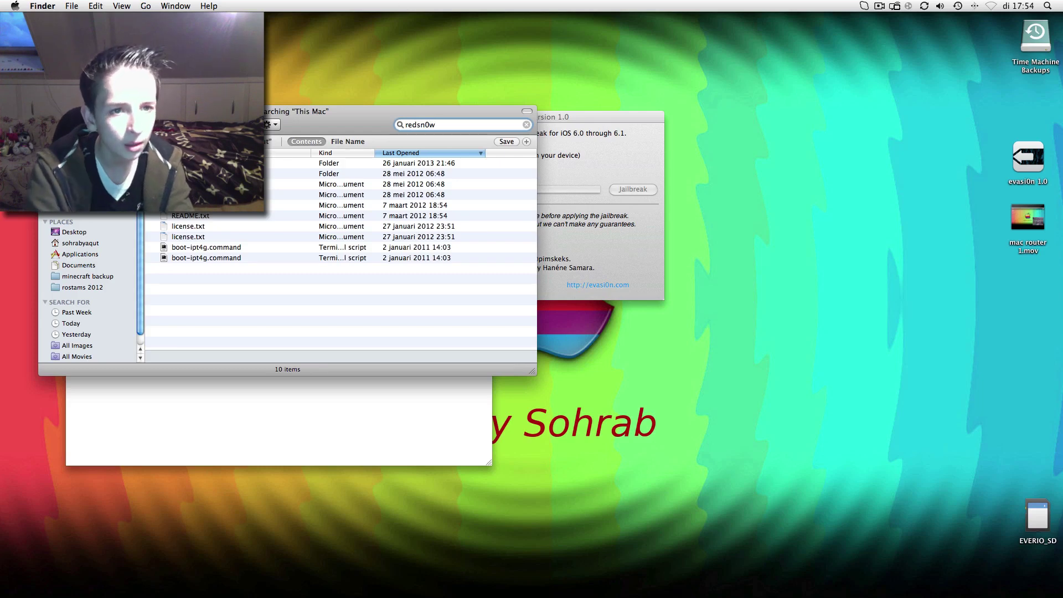
left_click_drag(178, 160, 178, 263)
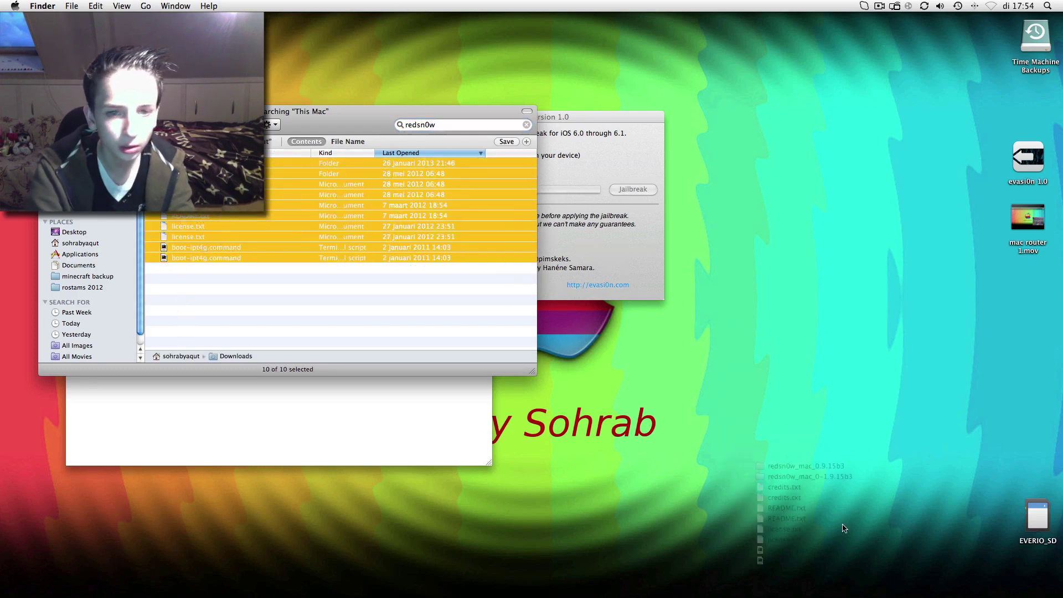
left_click_drag(991, 592, 1033, 573)
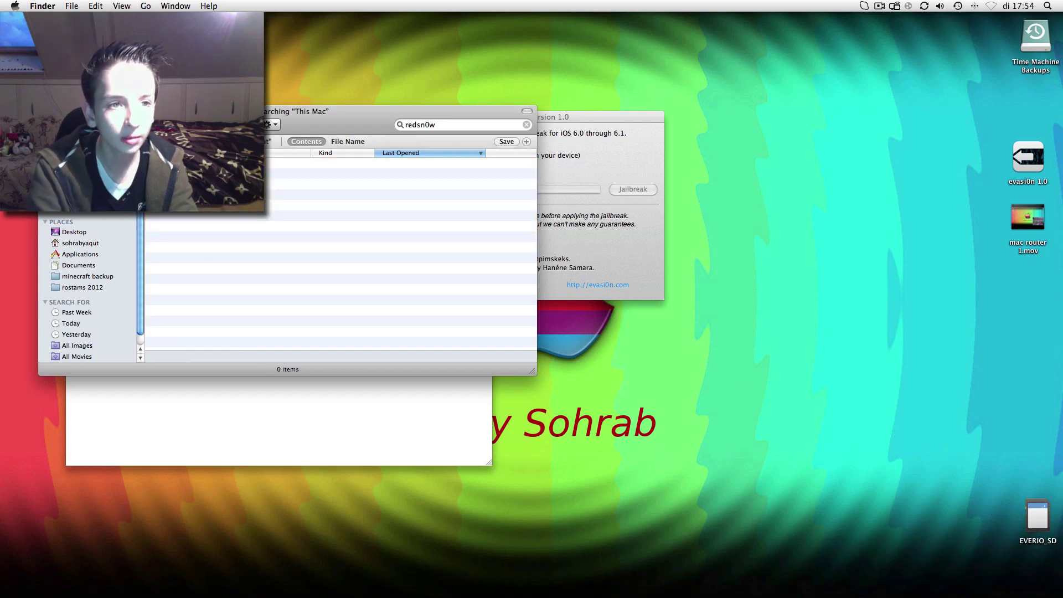
key("super+w")
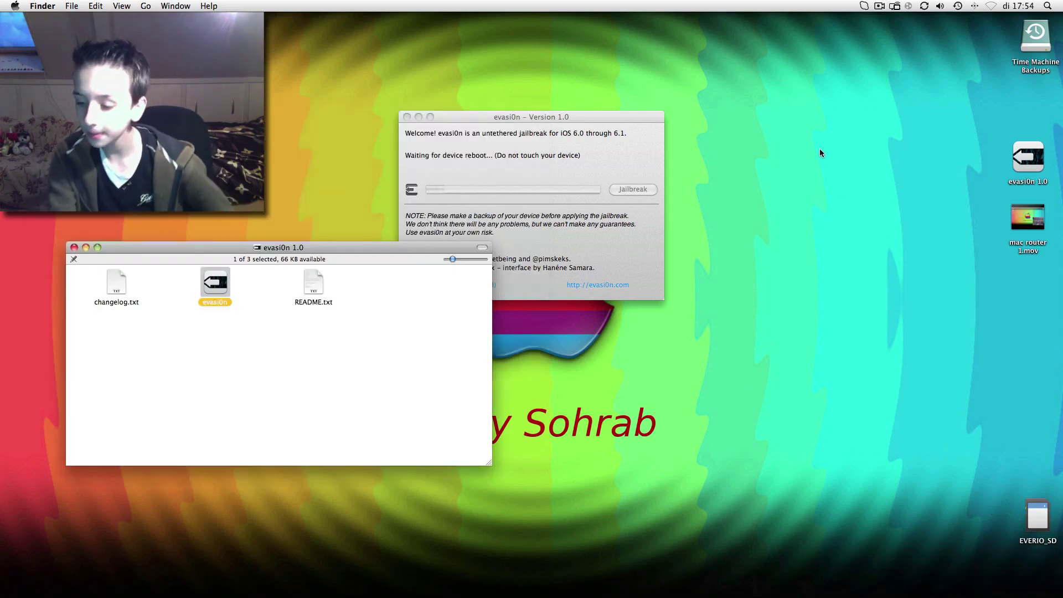
Step: Bring the evasi0n window into view, close Image Capture, and wait for 'Jailbreak complete'
left_click(499, 138)
mouse_move(536, 117)
left_mouse_down()
mouse_move(548, 61)
mouse_move(591, 53)
left_mouse_up()
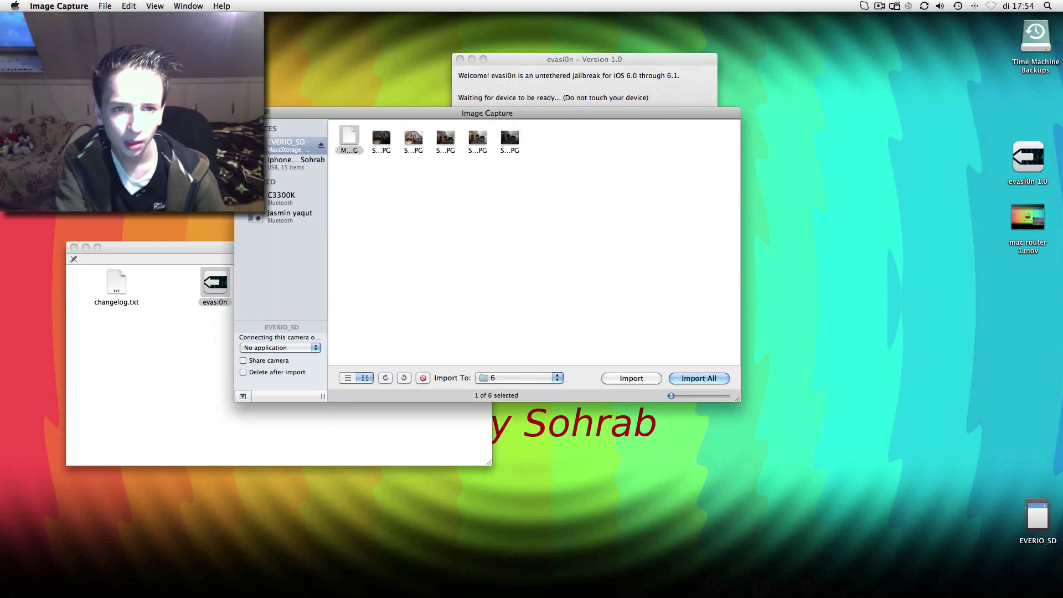
key("super+w")
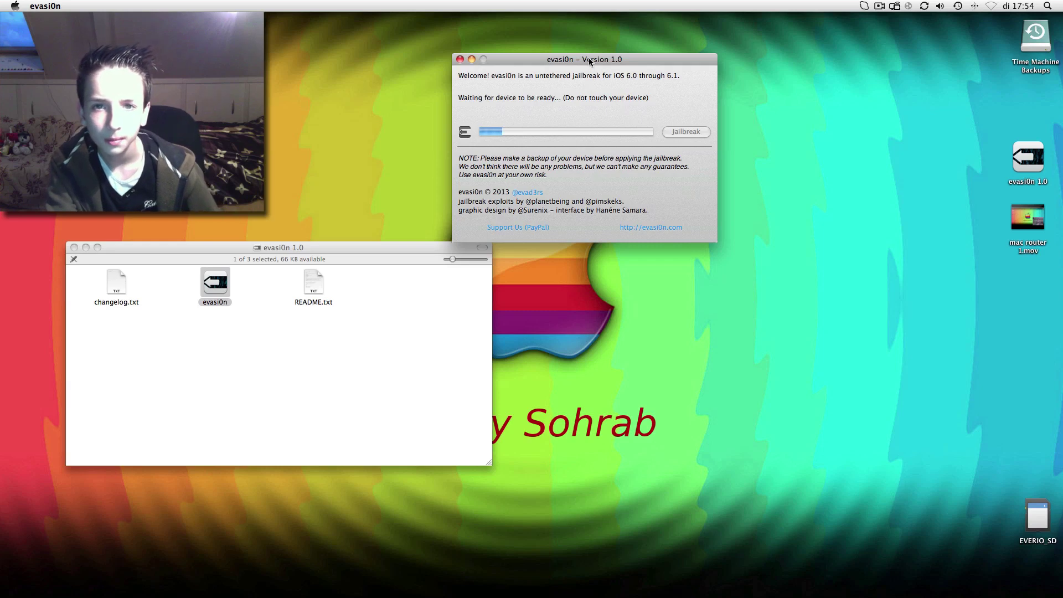
left_click_drag(582, 62, 570, 62)
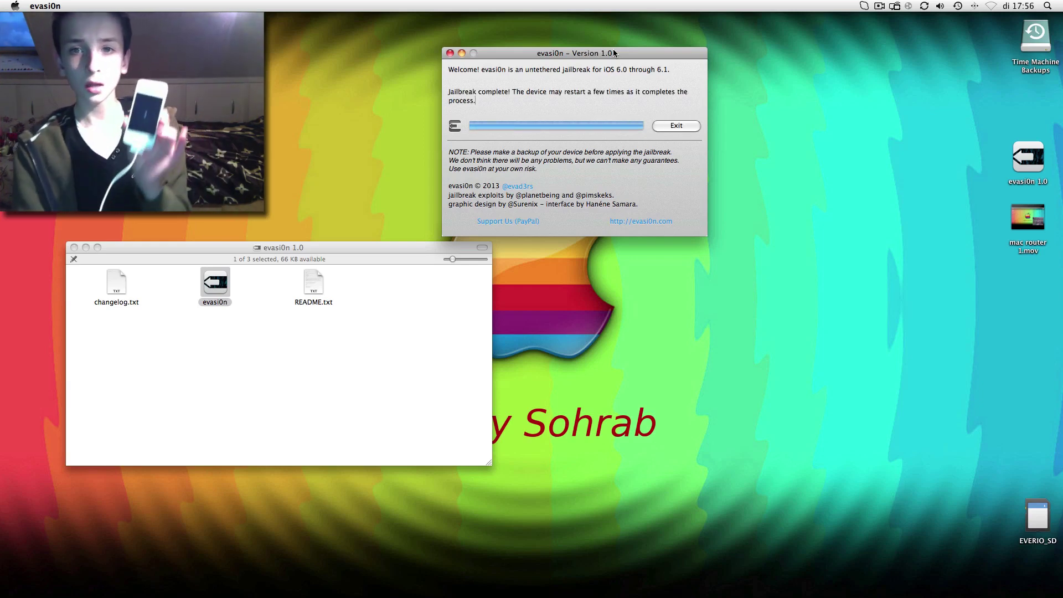
Step: Exit evasi0n, leaving the evasi0n 1.0 disk image window open
left_click(678, 125)
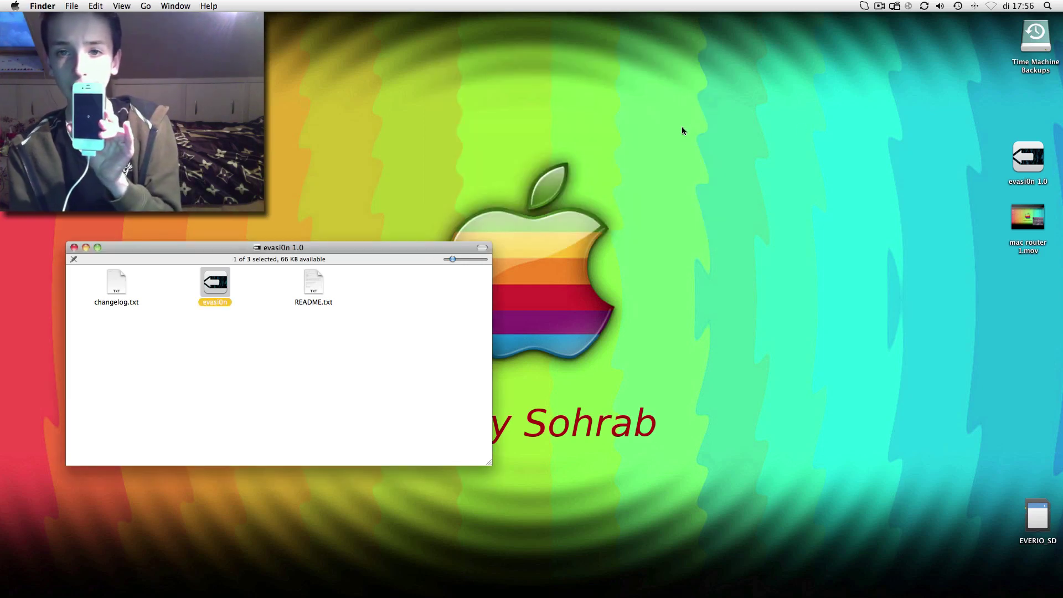
left_click(882, 6)
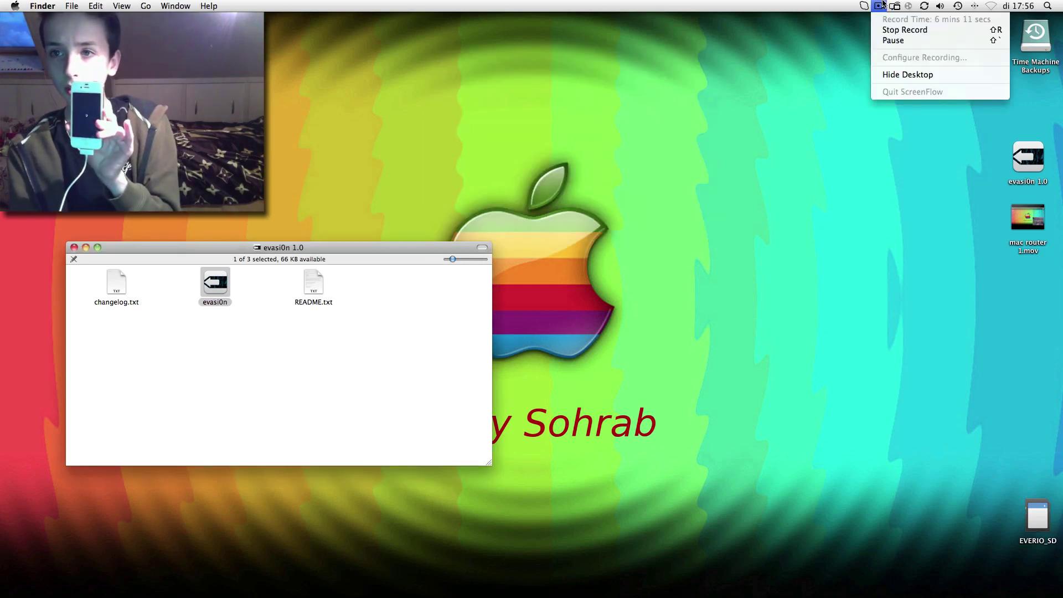
left_click(839, 197)
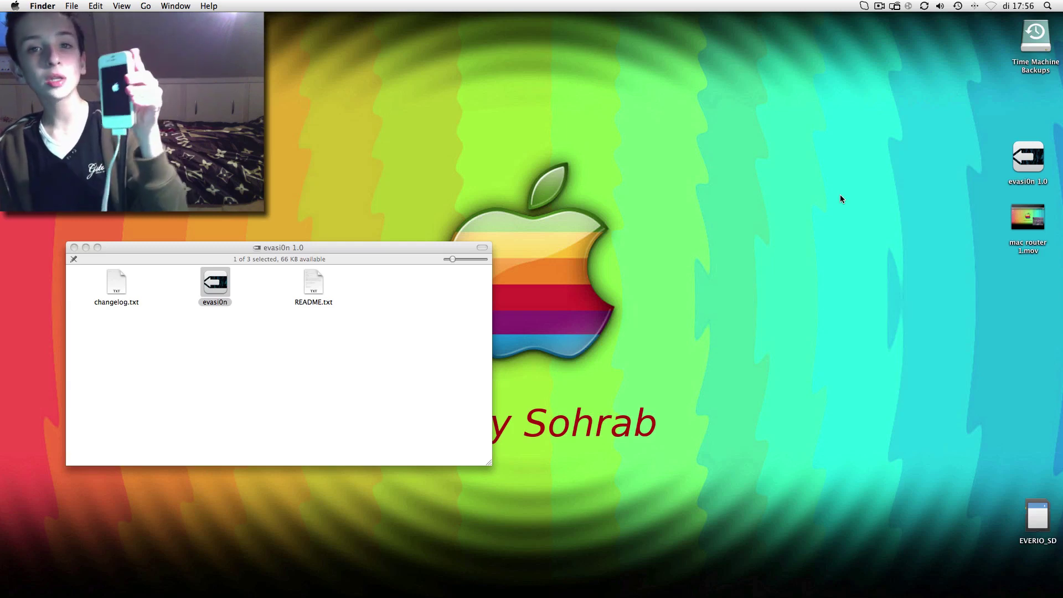
mouse_move(199, 586)
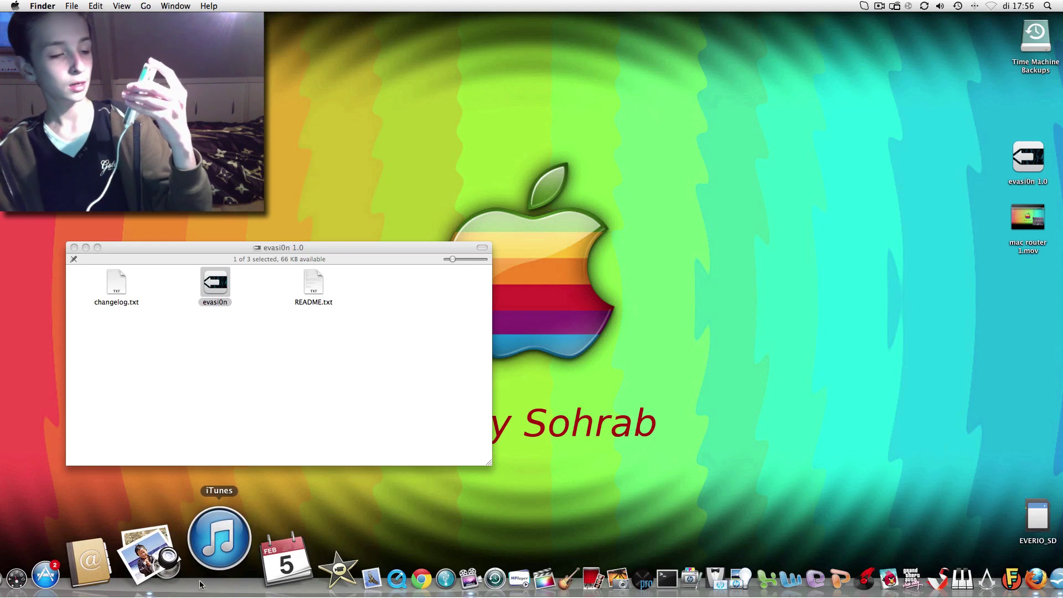
left_click(202, 555)
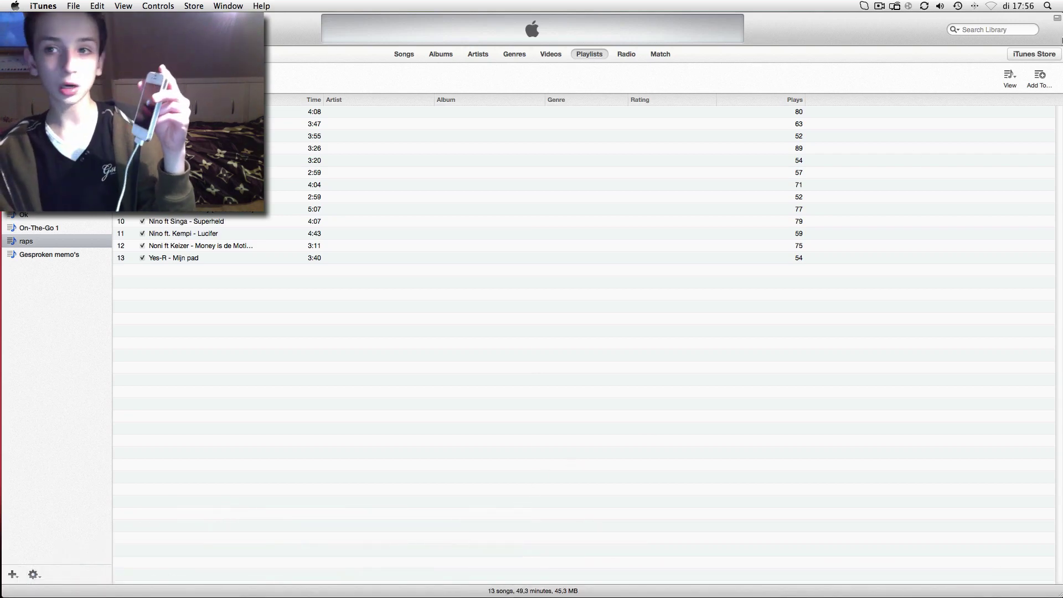
left_click_drag(925, 25, 852, 29)
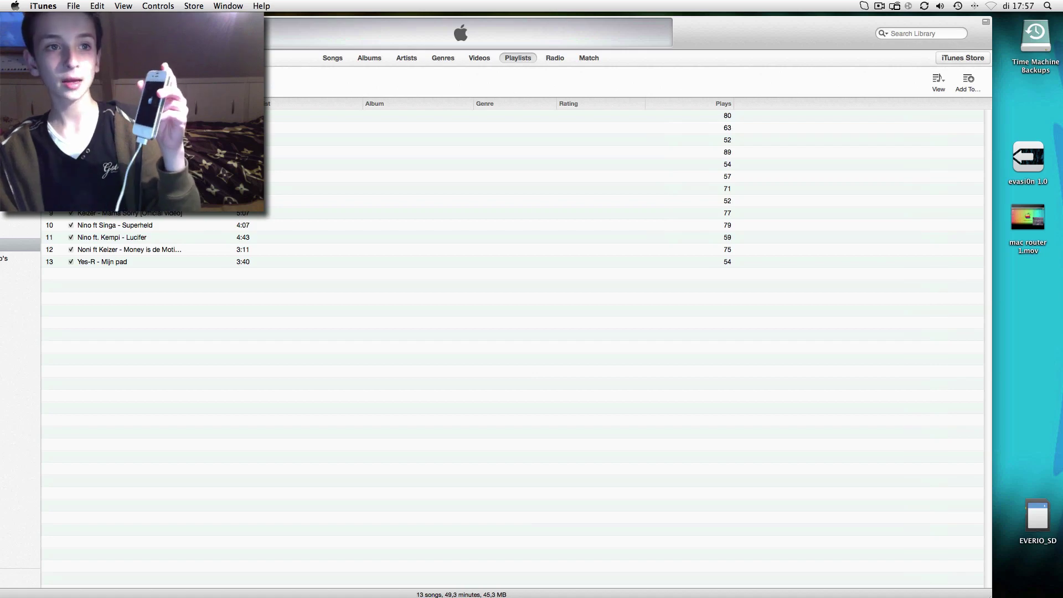
left_click_drag(137, 47, 282, 65)
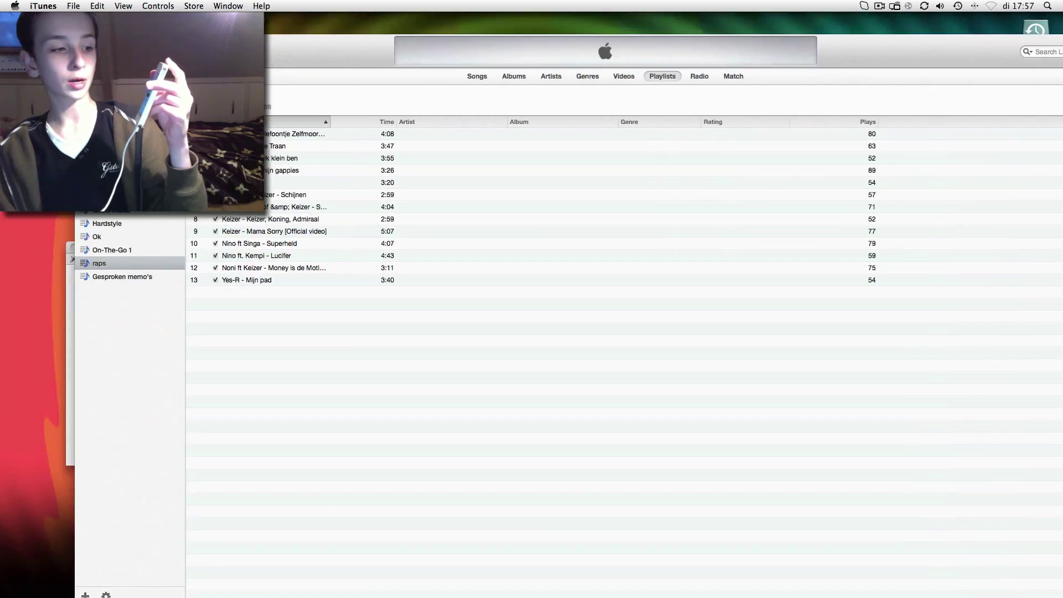
key("super+w")
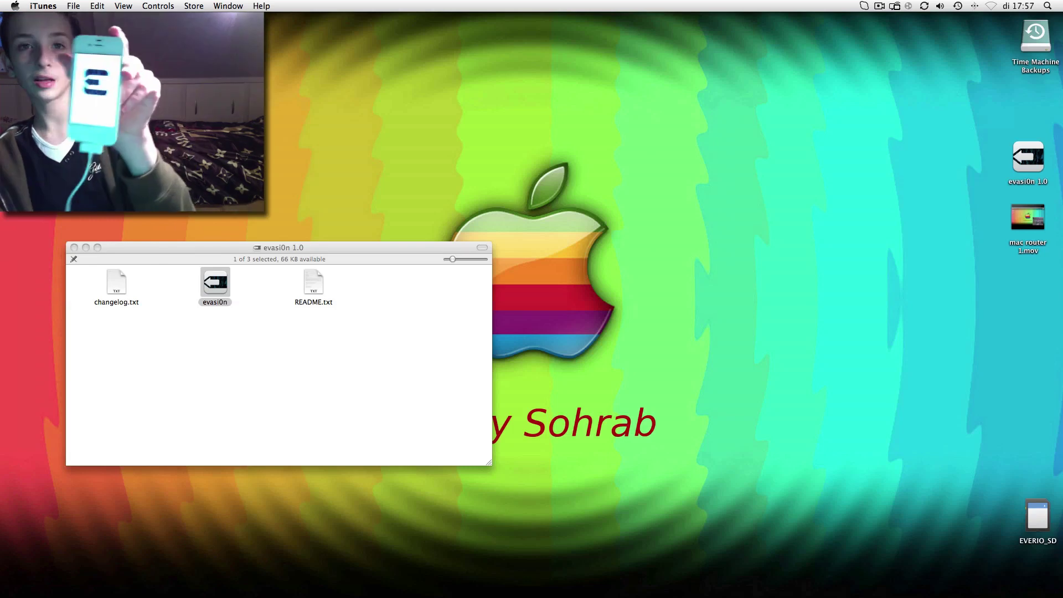